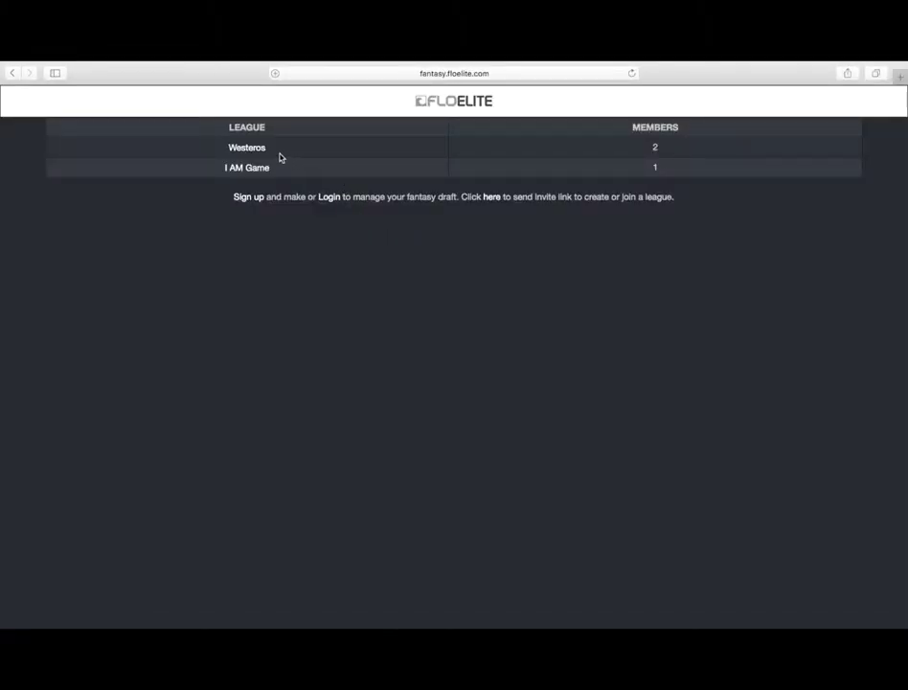
# Open the Westeros league and sign in with the account e-mail and password.
pyautogui.click(258, 146)
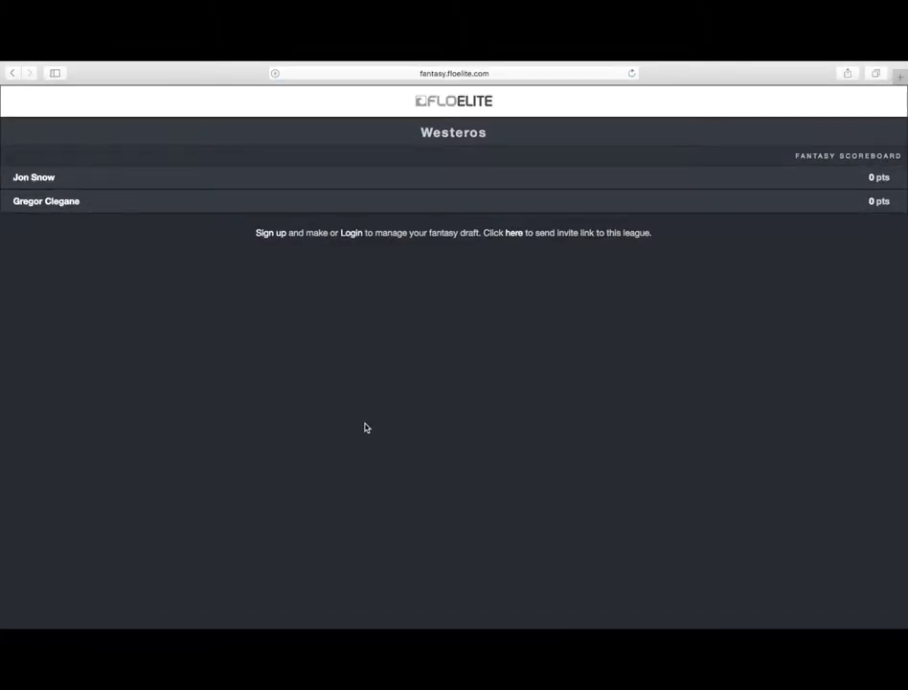
pyautogui.click(352, 233)
pyautogui.click(249, 146)
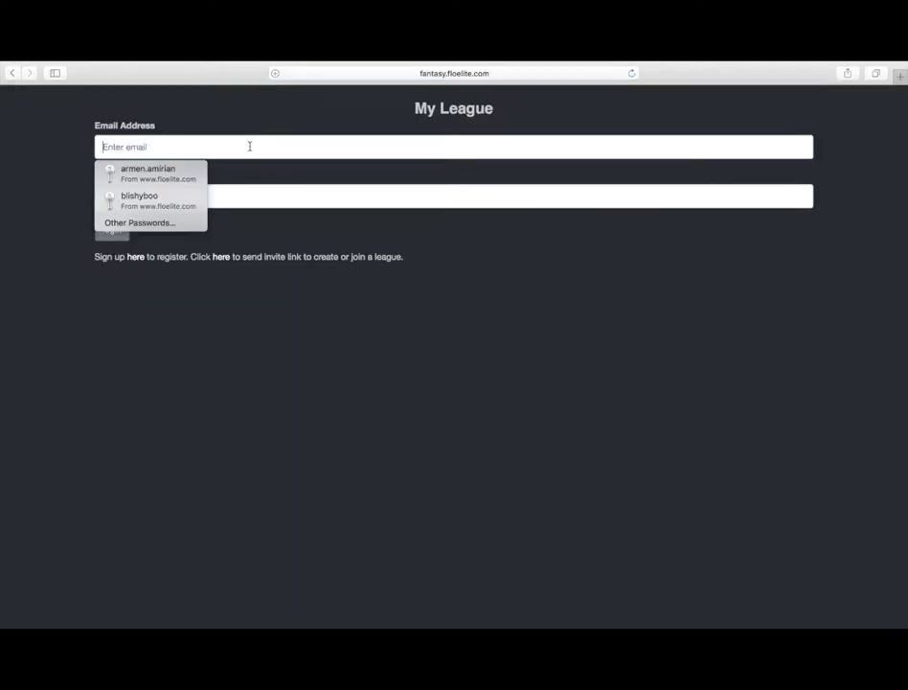
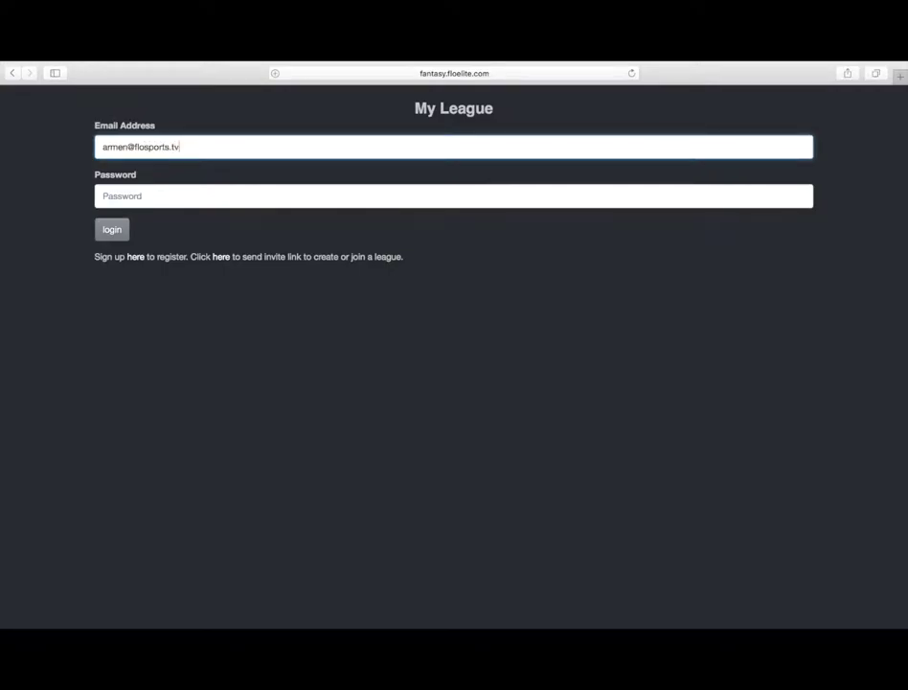
pyautogui.click(287, 196)
pyautogui.write('pas')
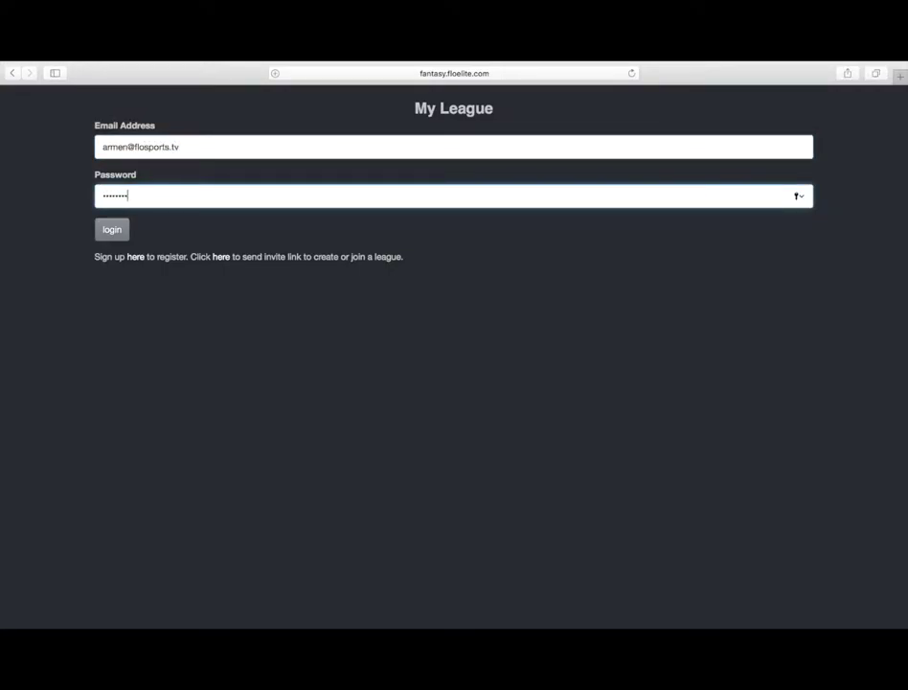
pyautogui.click(106, 236)
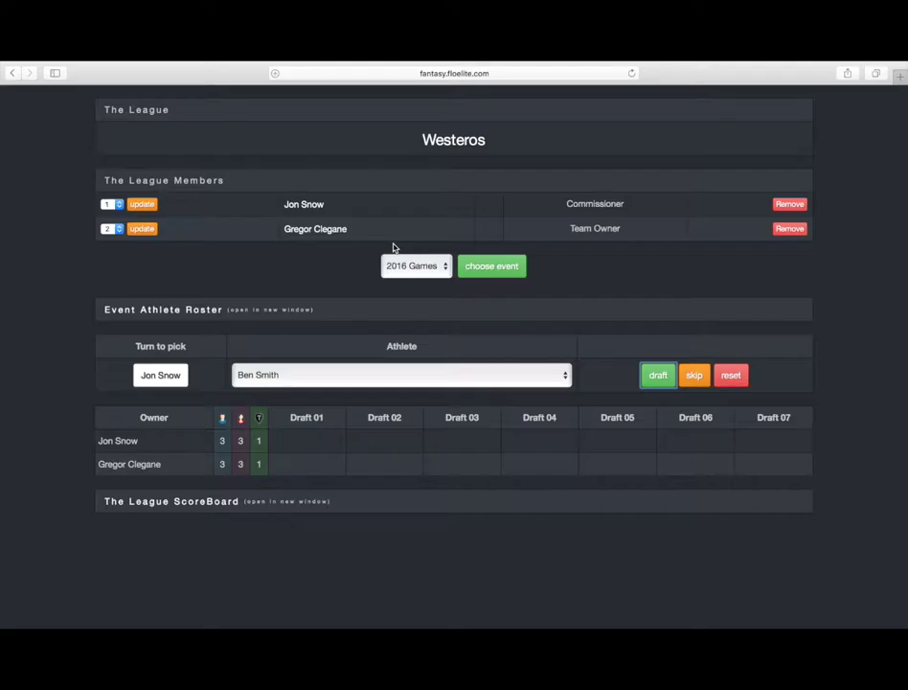
pyautogui.click(113, 229)
pyautogui.click(159, 271)
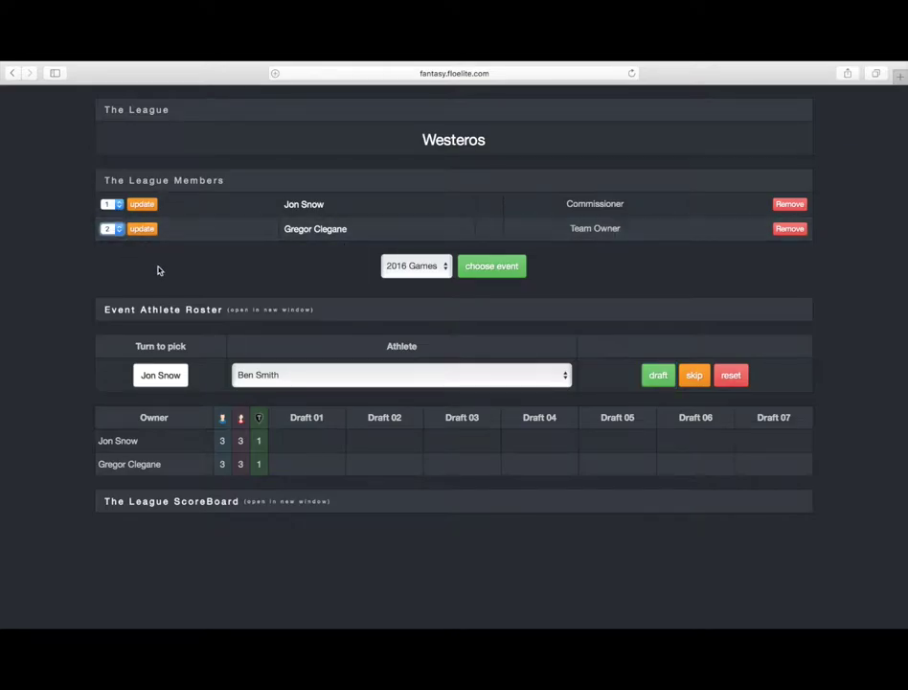
pyautogui.click(422, 267)
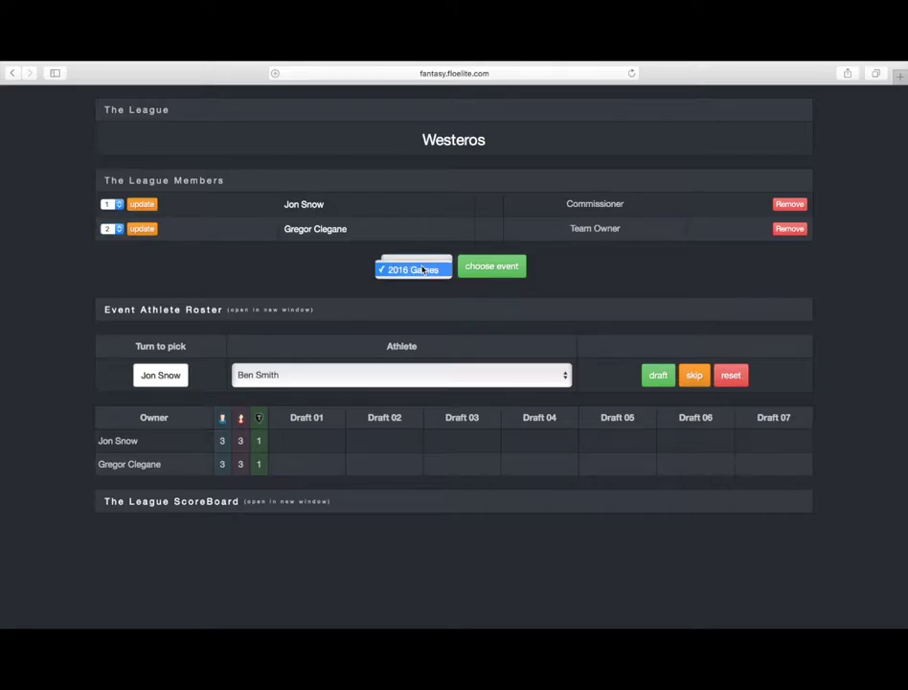
pyautogui.click(308, 290)
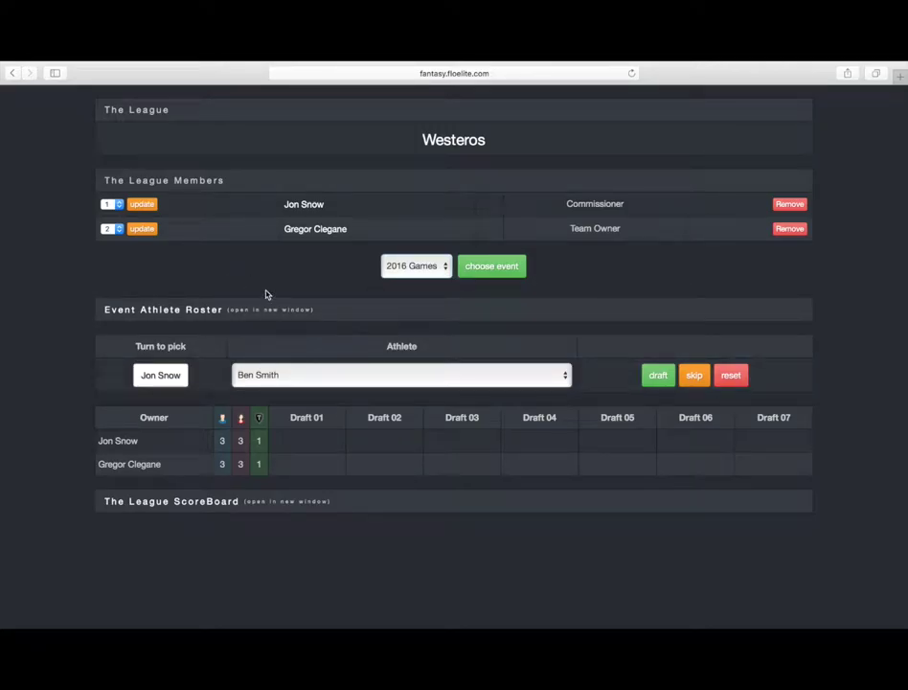
pyautogui.click(440, 277)
# Load the 2016 Games event and browse its Event Athlete Roster in a new tab.
pyautogui.click(434, 269)
pyautogui.click(494, 265)
pyautogui.click(186, 317)
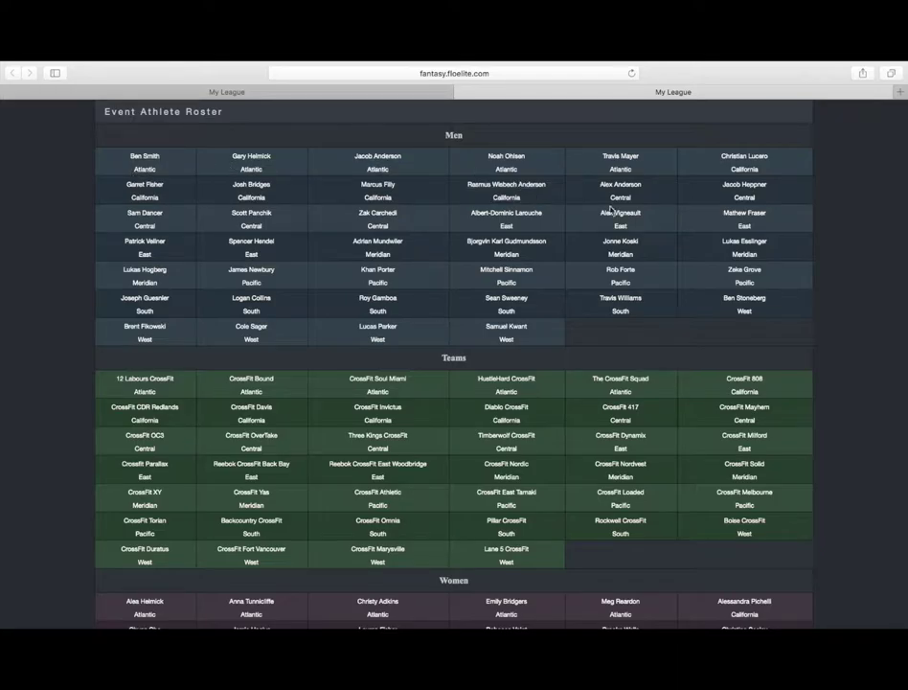
pyautogui.scroll(-3, 549, 267)
pyautogui.scroll(-1, 469, 345)
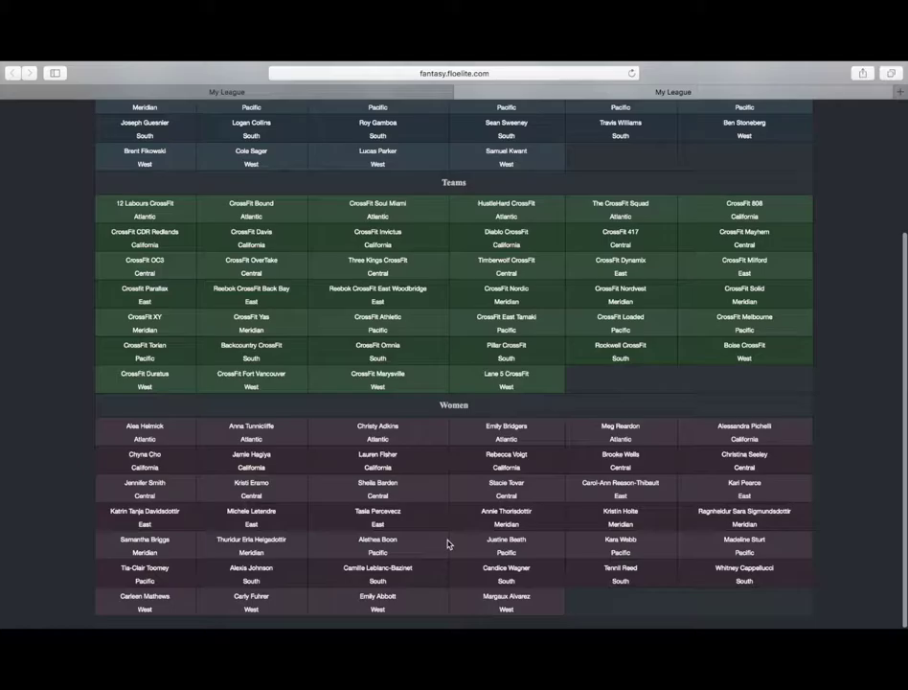
pyautogui.scroll(4, 484, 472)
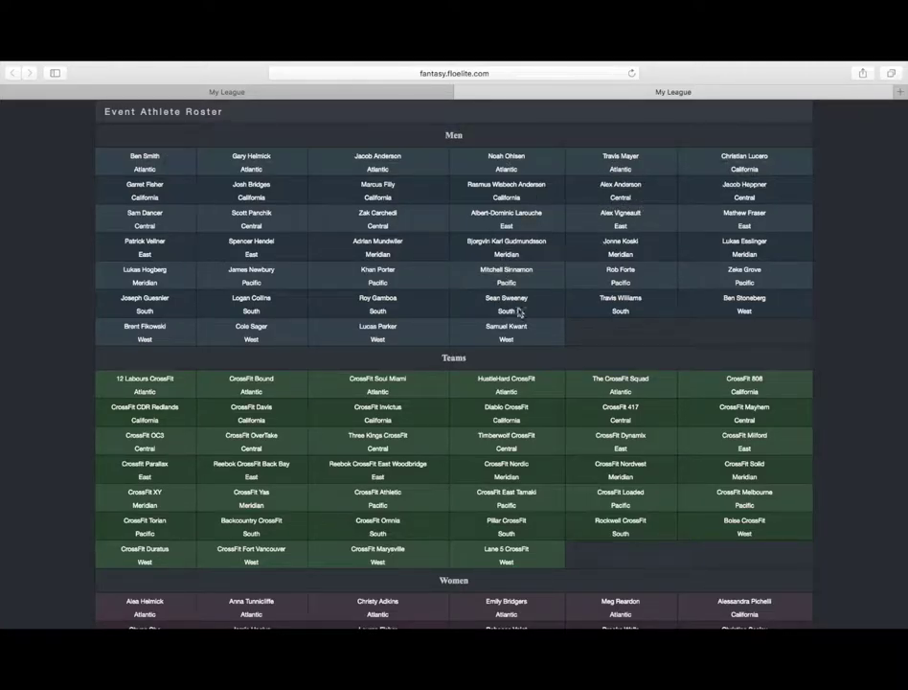
# Return to the Westeros draft page and browse the Athlete list without changing the pick.
pyautogui.click(434, 93)
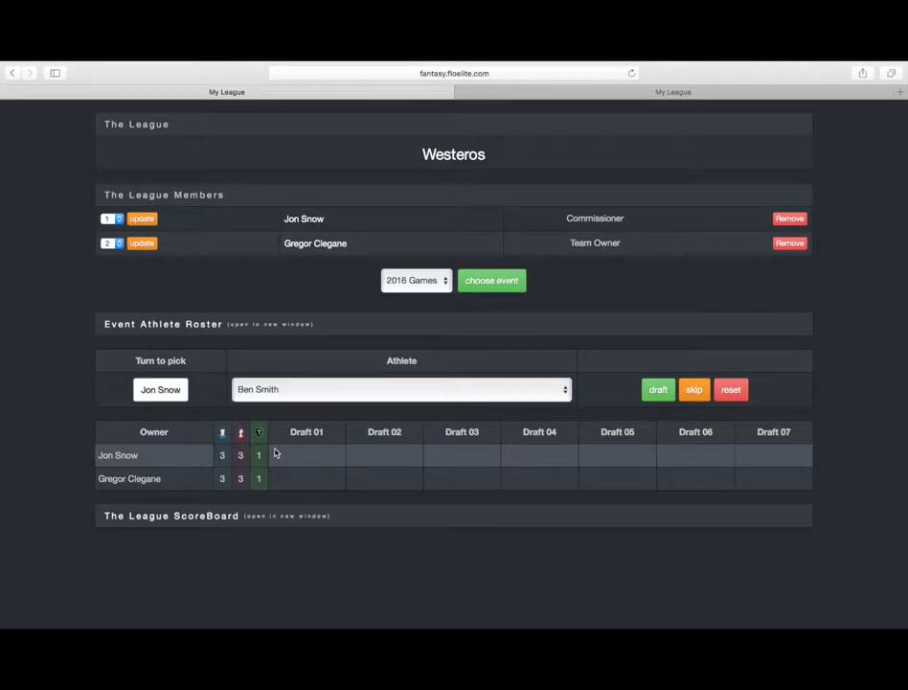
pyautogui.click(495, 388)
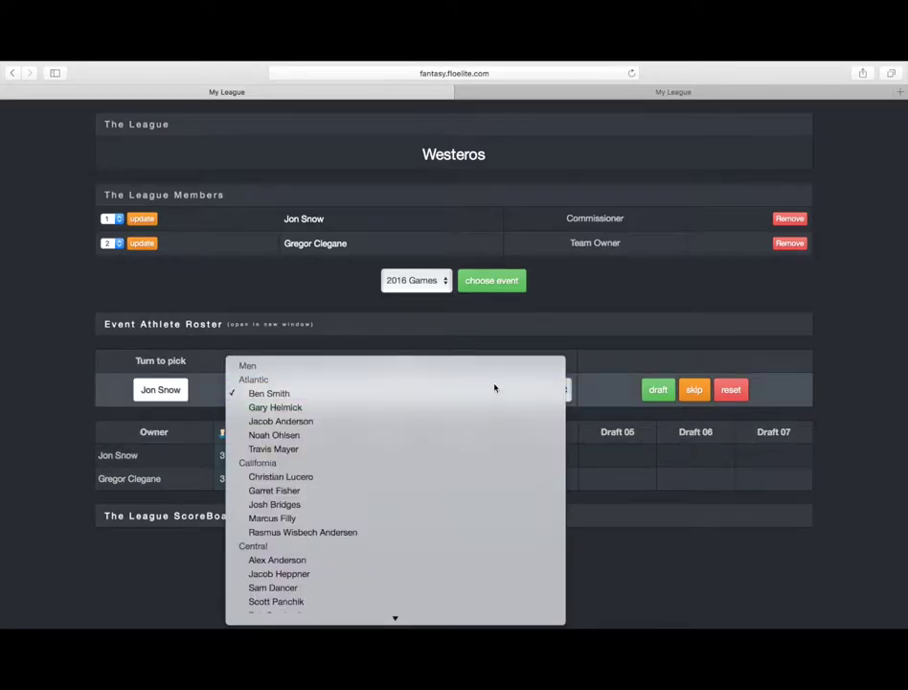
pyautogui.scroll(-5, 359, 364)
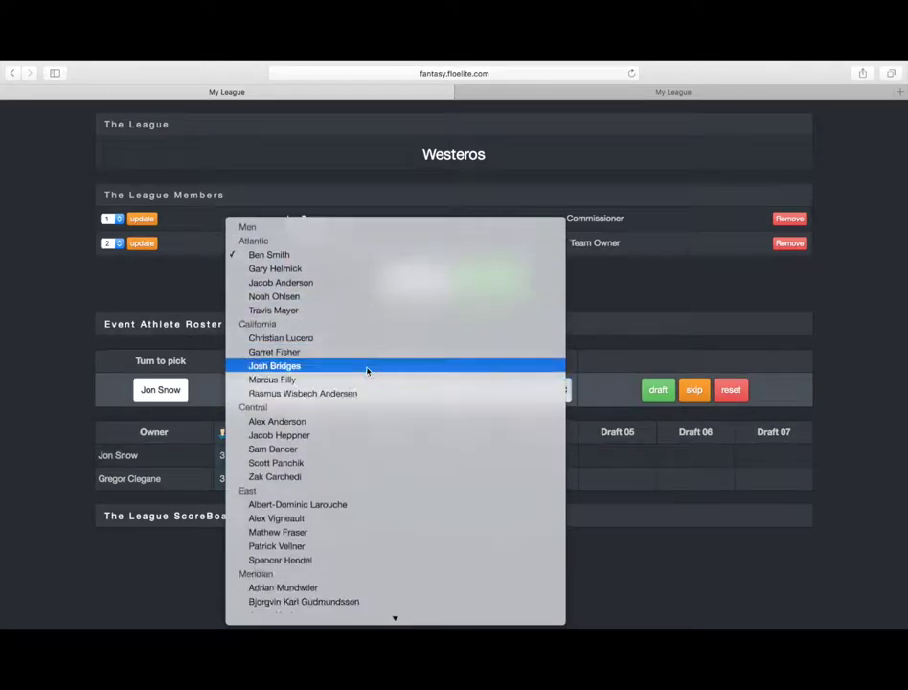
pyautogui.scroll(-12, 324, 342)
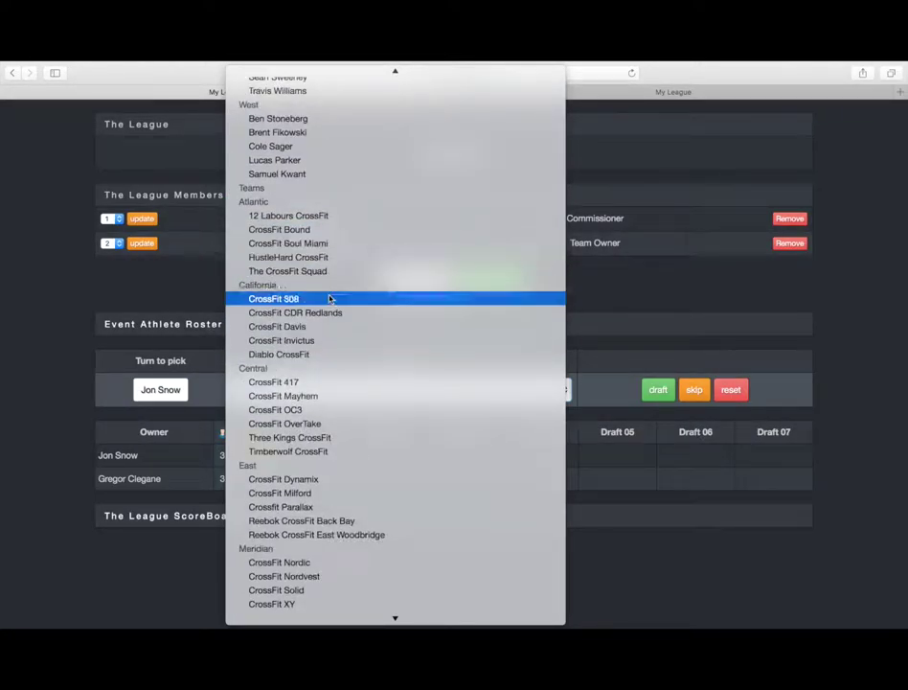
pyautogui.scroll(-15, 329, 359)
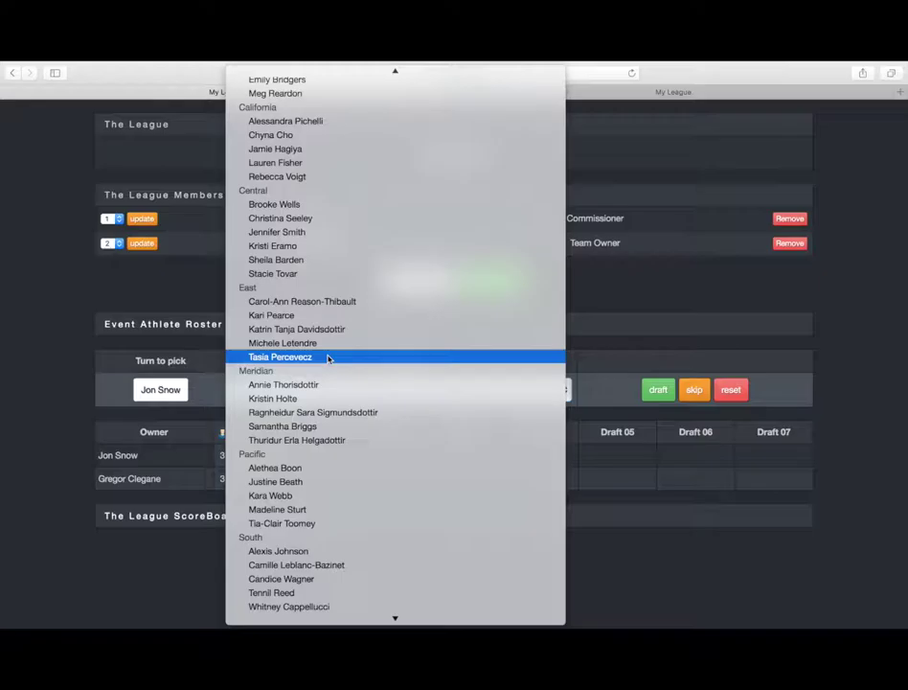
pyautogui.scroll(5, 326, 343)
pyautogui.scroll(2, 326, 343)
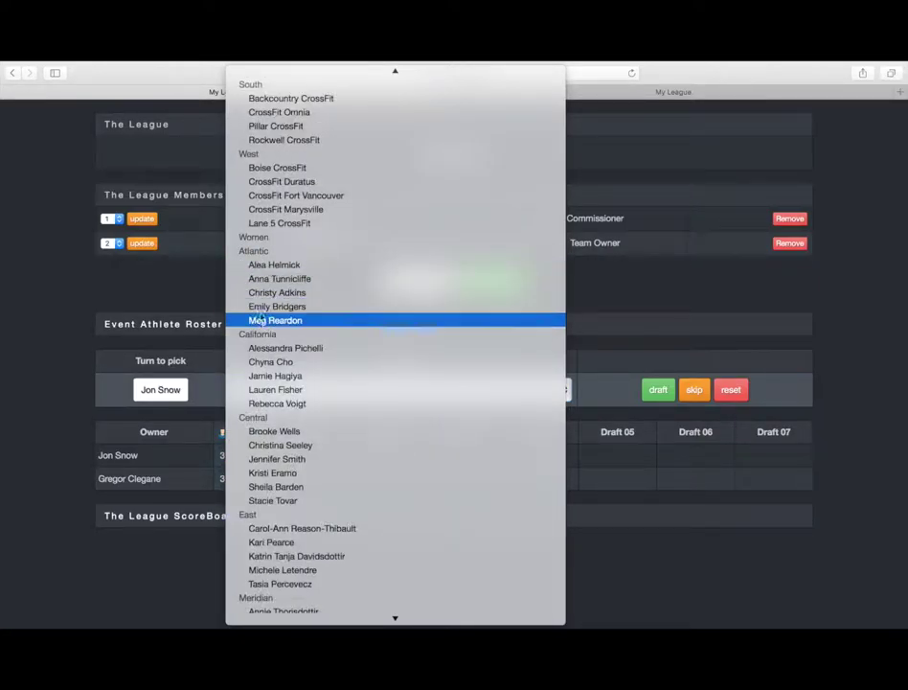
pyautogui.scroll(-2, 304, 338)
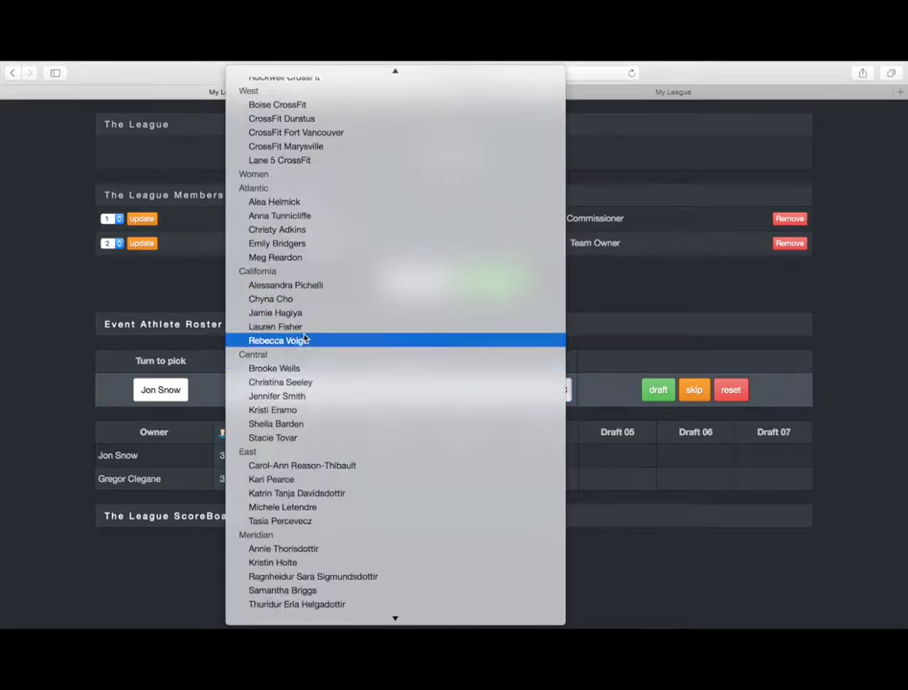
pyautogui.click(212, 285)
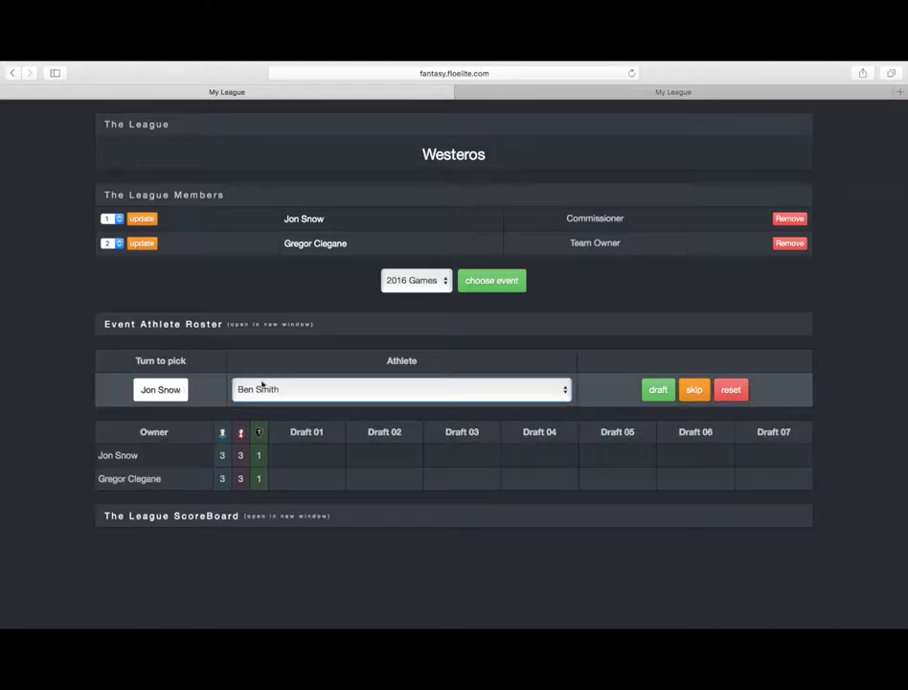
# Make the first seven draft picks, including Travis Mayer and Christian Lucero.
pyautogui.click(658, 390)
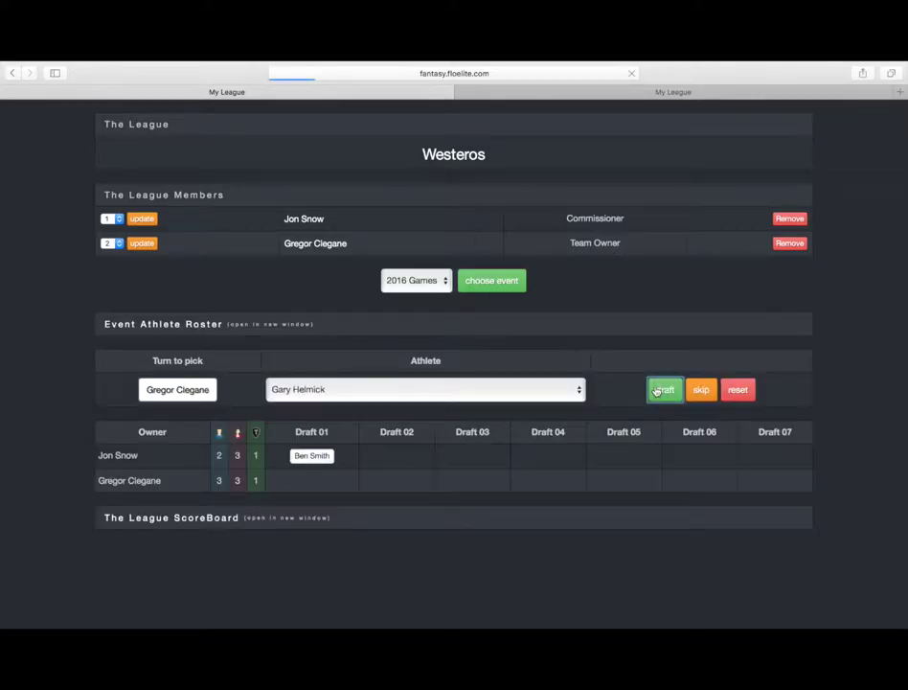
pyautogui.click(657, 390)
pyautogui.click(657, 390)
pyautogui.click(657, 390)
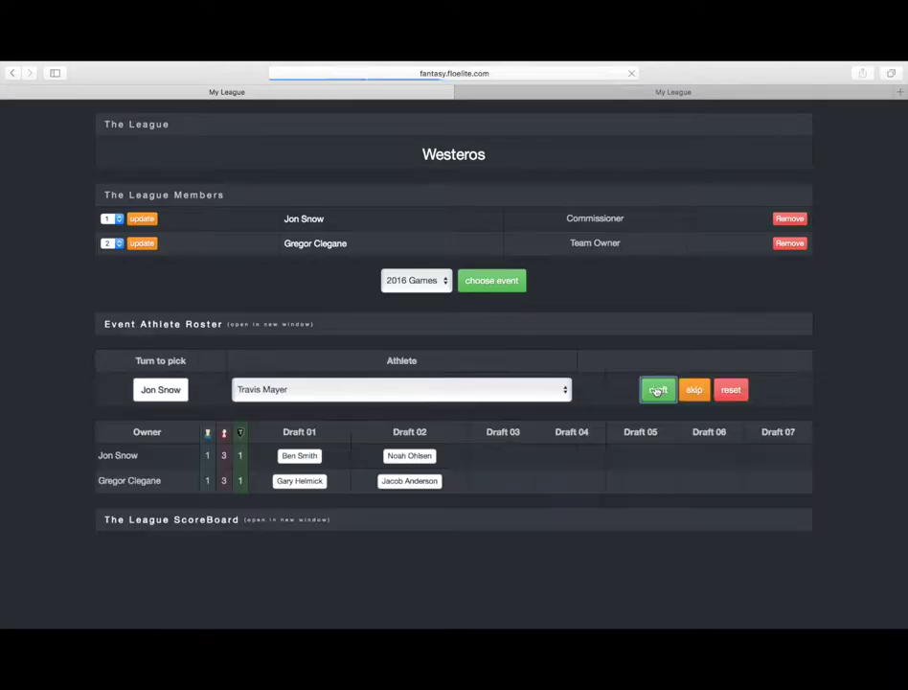
pyautogui.click(657, 390)
pyautogui.click(657, 390)
pyautogui.click(657, 390)
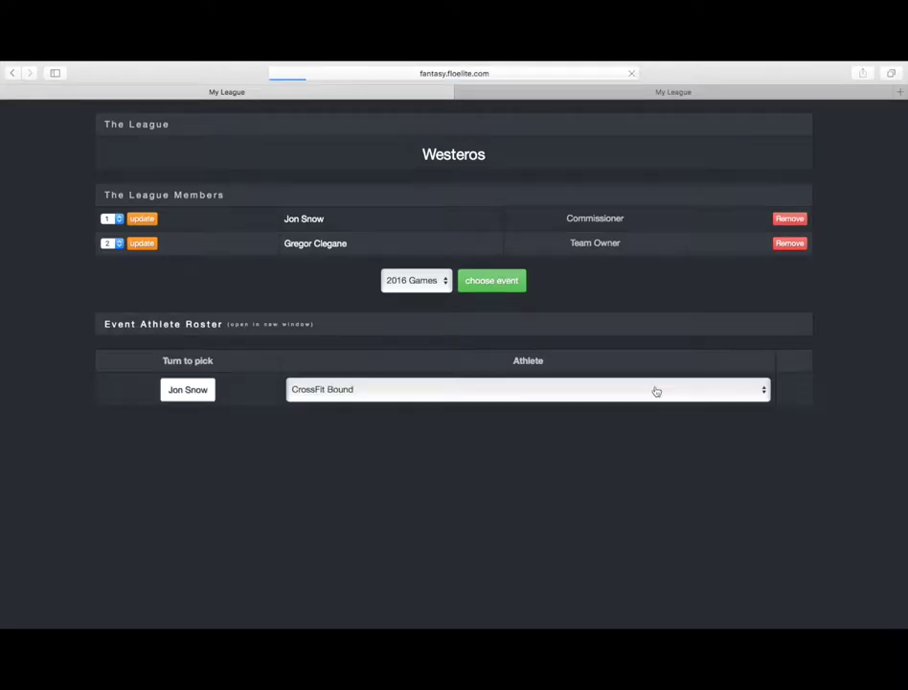
# Draft the last seven picks, ending with Meg Reardon and Alessandra Pichelli.
pyautogui.click(657, 390)
pyautogui.click(658, 390)
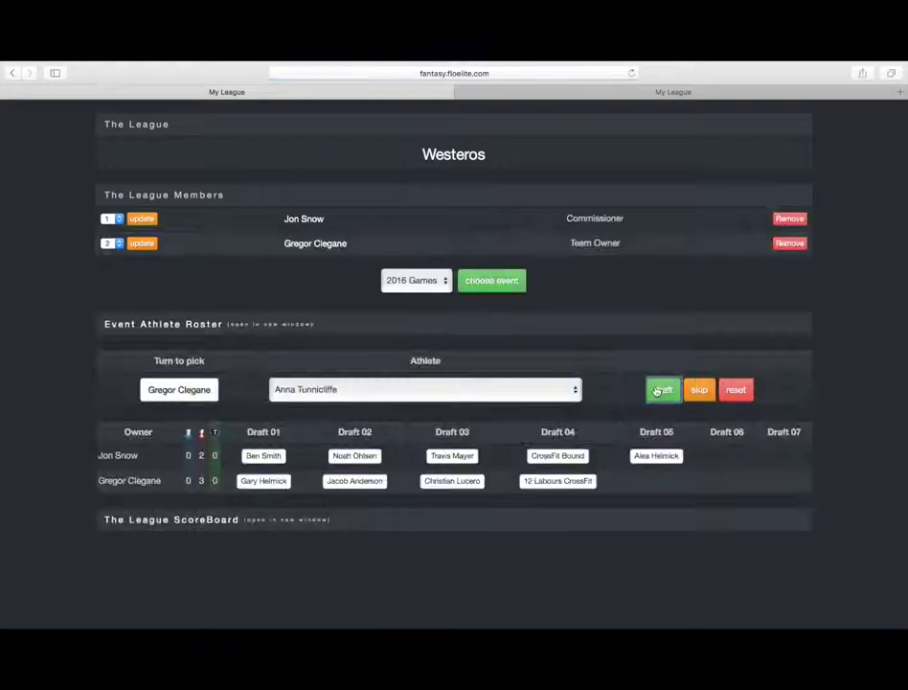
pyautogui.click(657, 390)
pyautogui.click(657, 390)
pyautogui.click(656, 390)
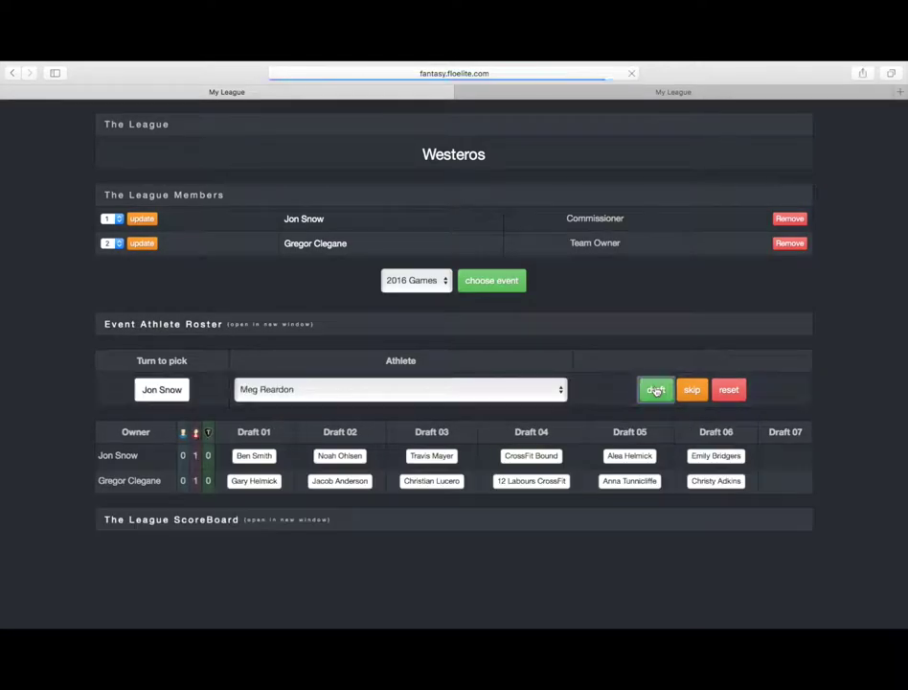
pyautogui.click(657, 390)
pyautogui.click(656, 390)
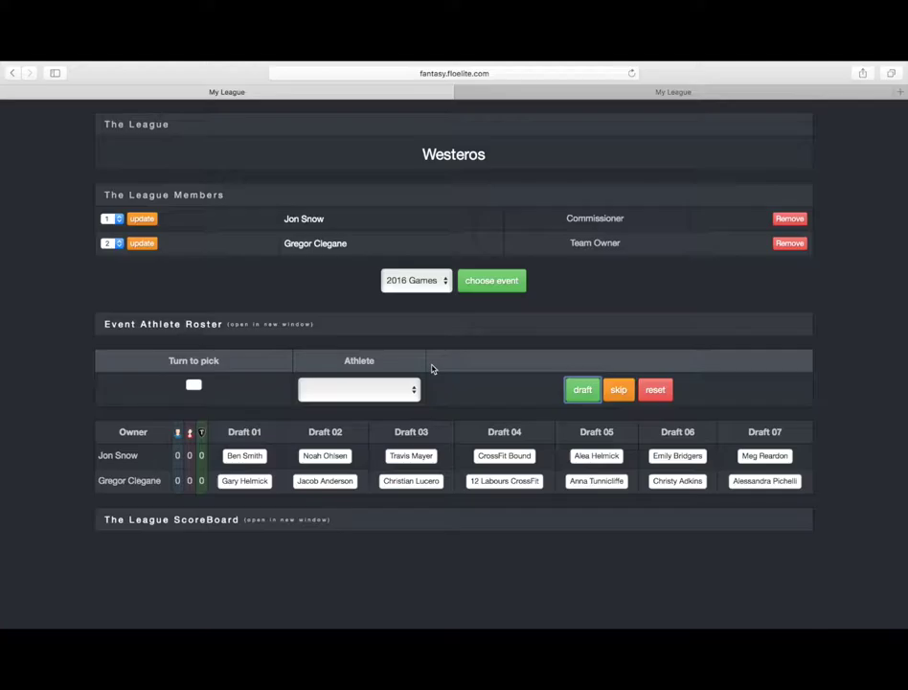
pyautogui.click(199, 331)
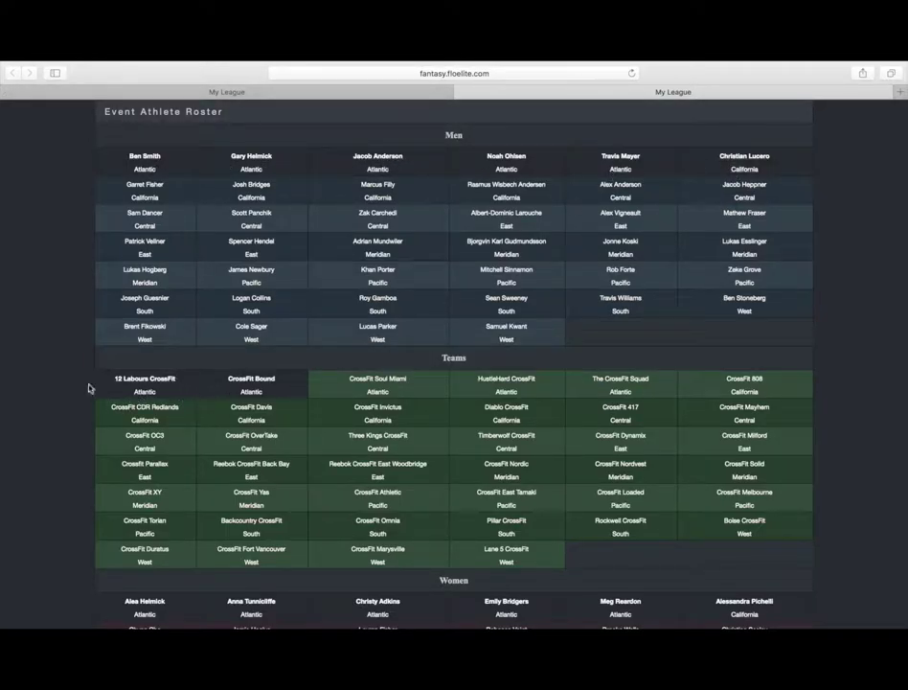
pyautogui.scroll(-4, 81, 383)
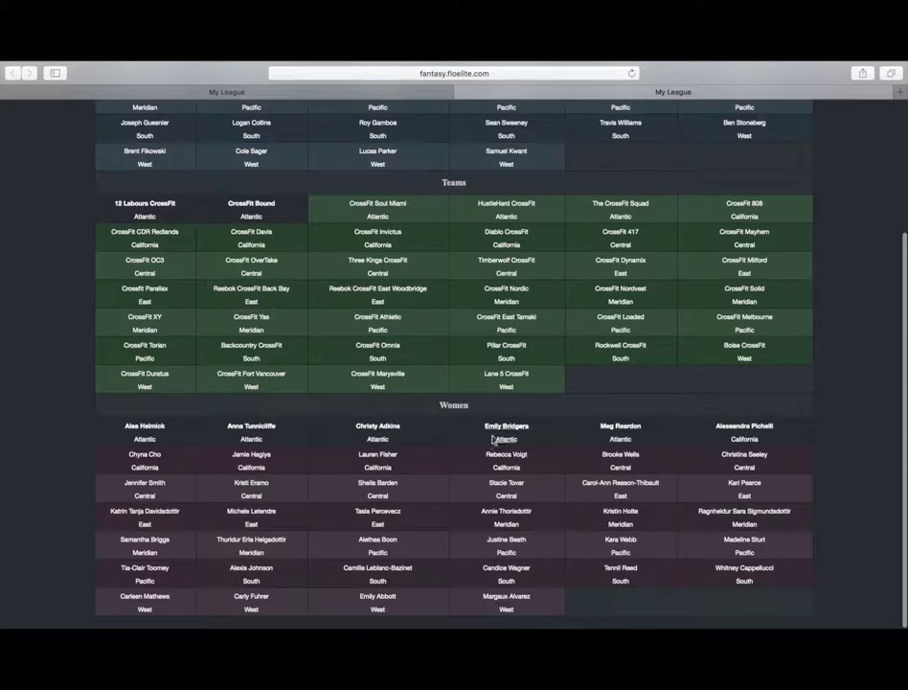
pyautogui.scroll(4, 46, 427)
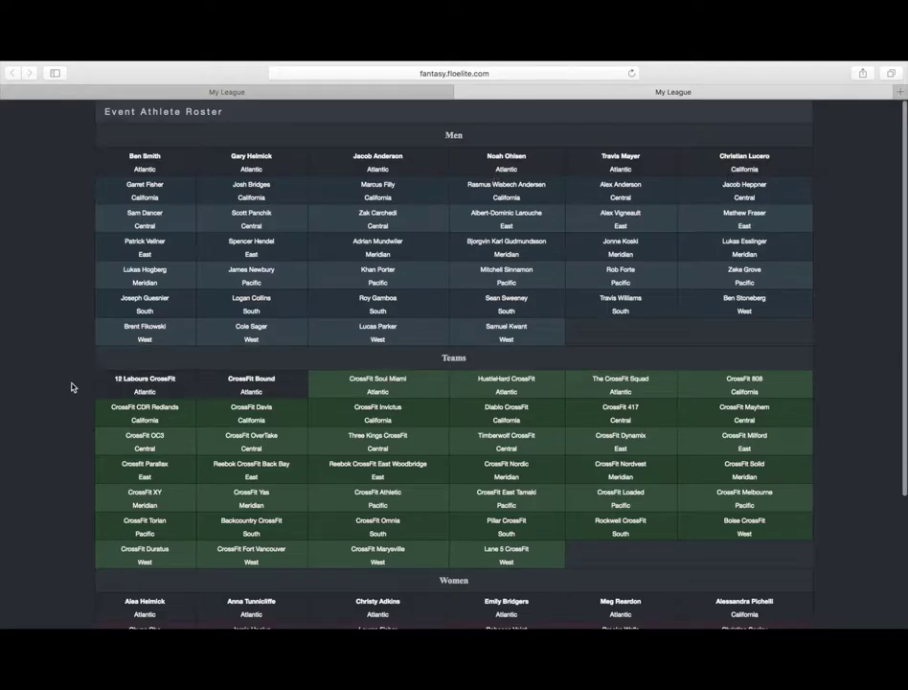
pyautogui.scroll(-4, 67, 385)
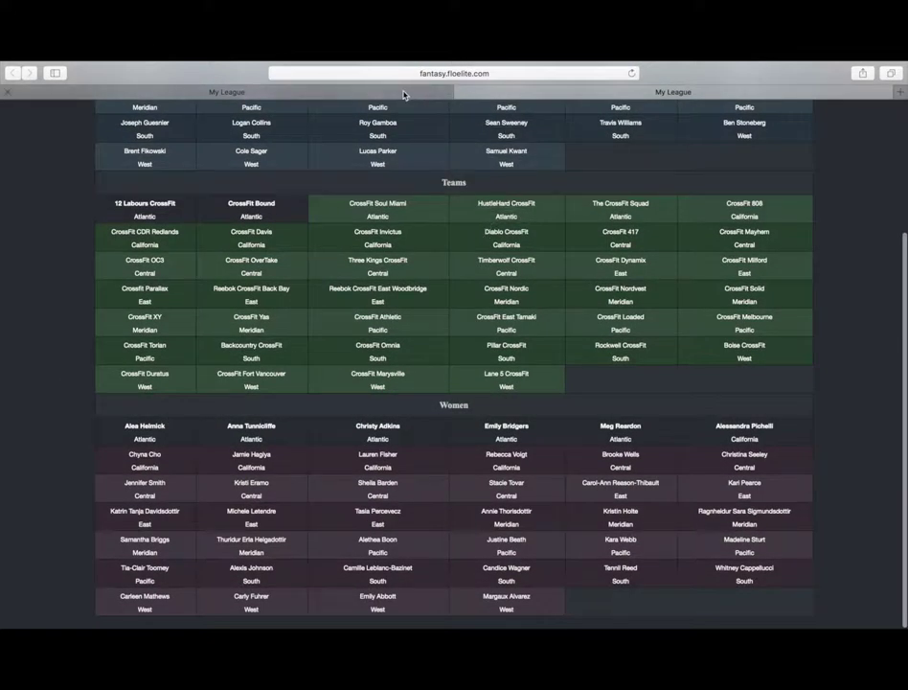
pyautogui.click(403, 92)
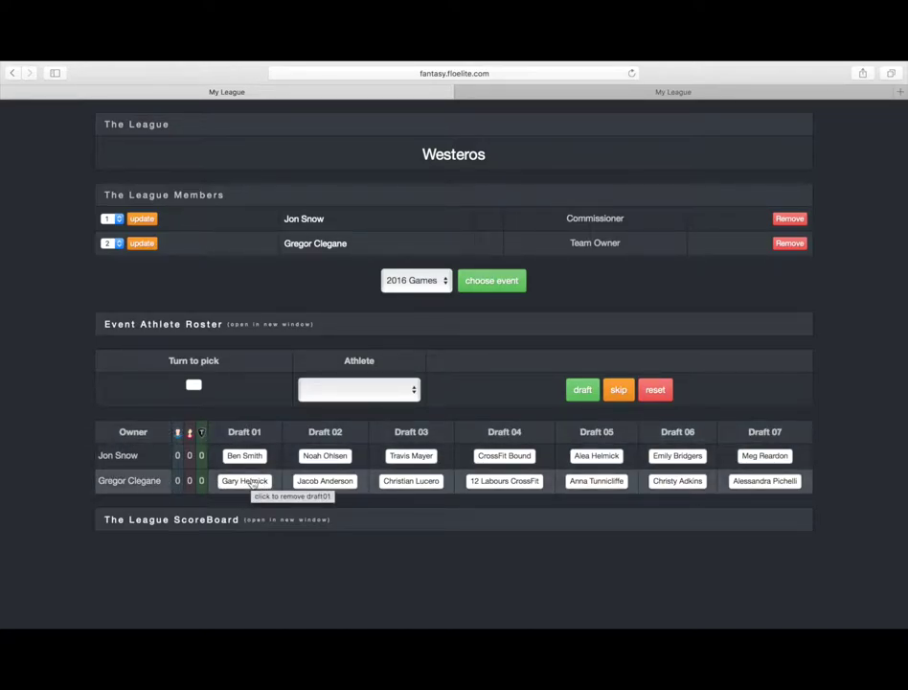
# Replace Gary Helmick with Patrick Vellner as Gregor Clegane's Draft 01, then open the league scoreboard.
pyautogui.click(246, 481)
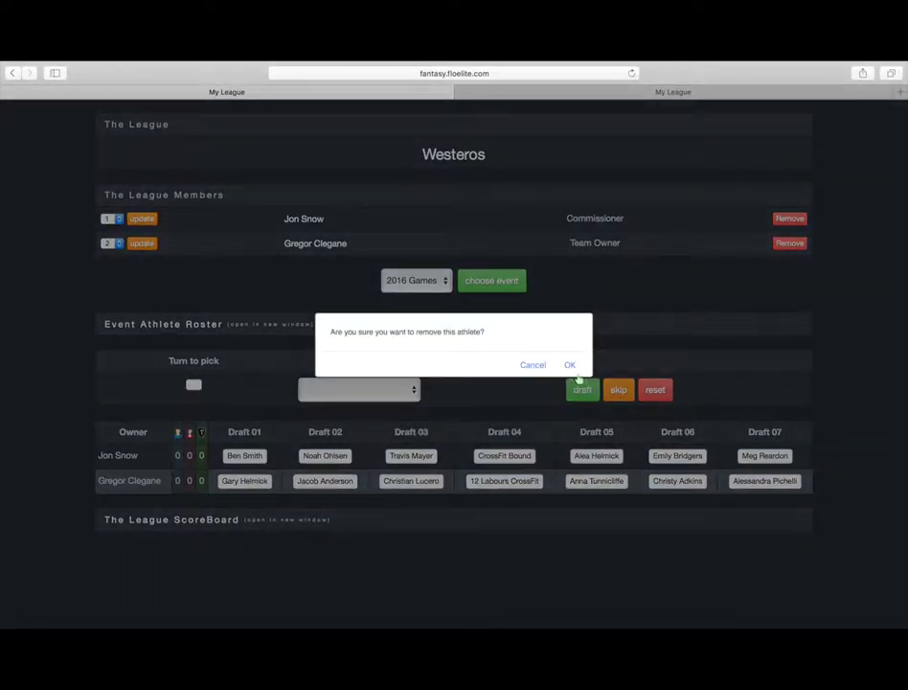
pyautogui.click(570, 369)
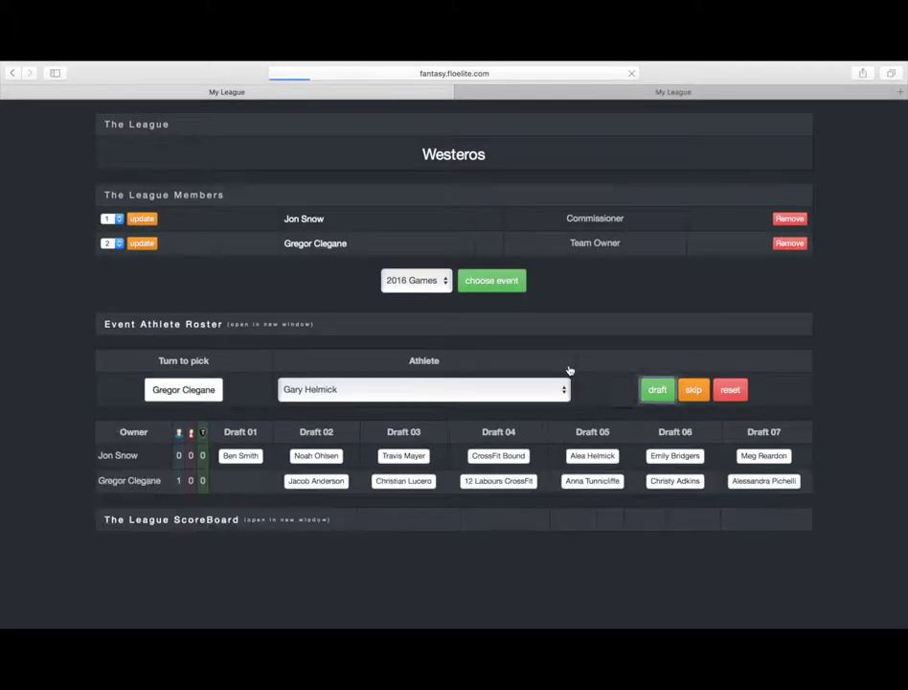
pyautogui.click(489, 395)
pyautogui.scroll(-5, 467, 434)
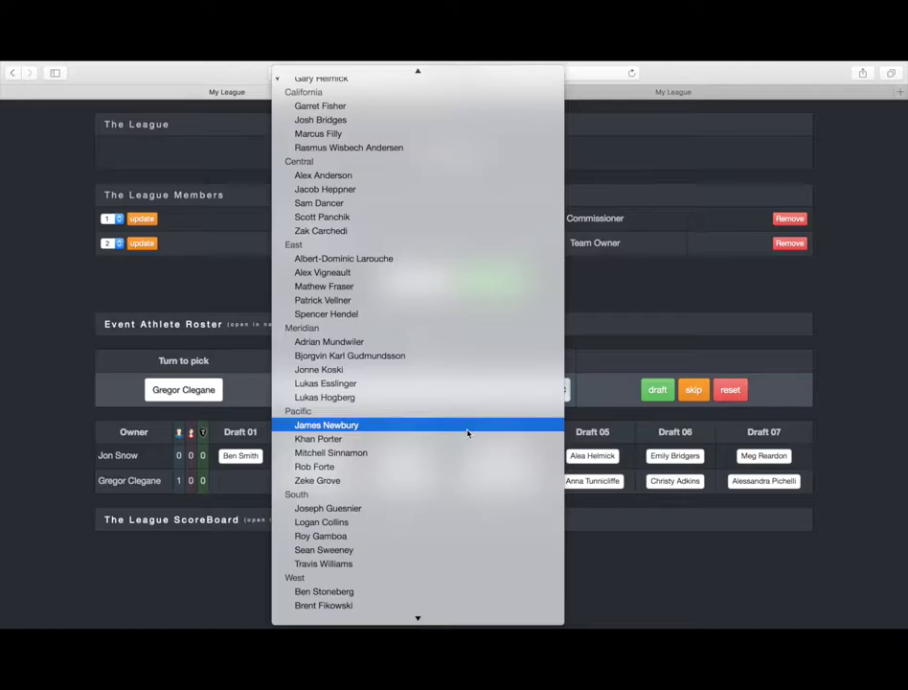
pyautogui.click(415, 301)
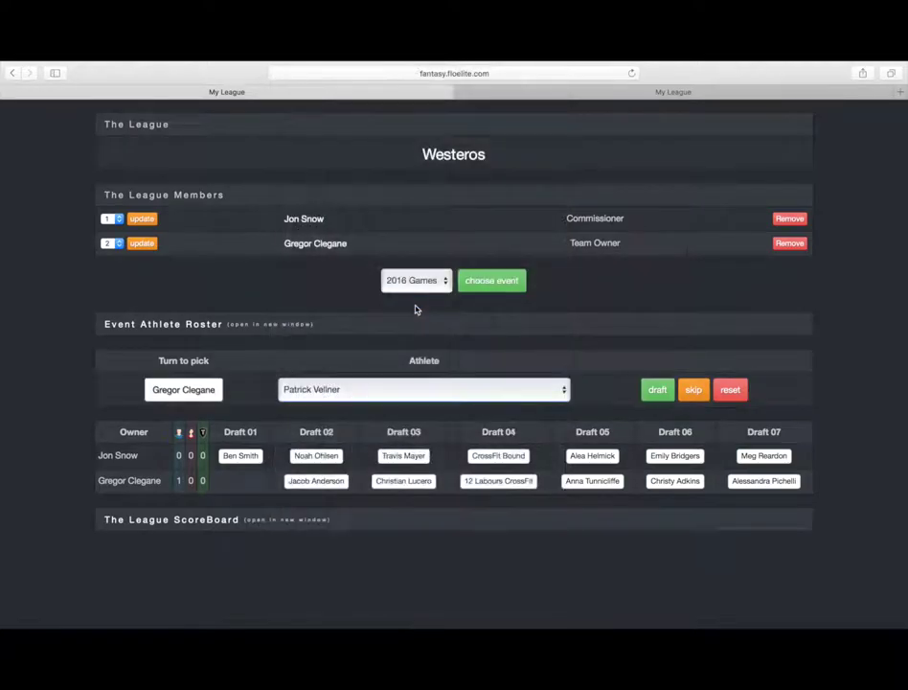
pyautogui.click(655, 389)
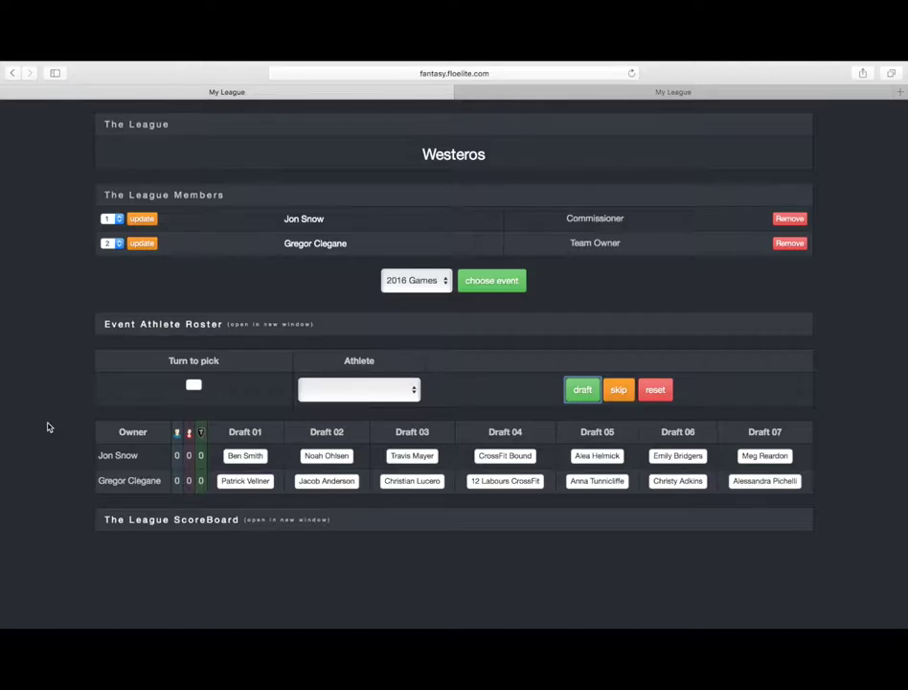
pyautogui.click(140, 525)
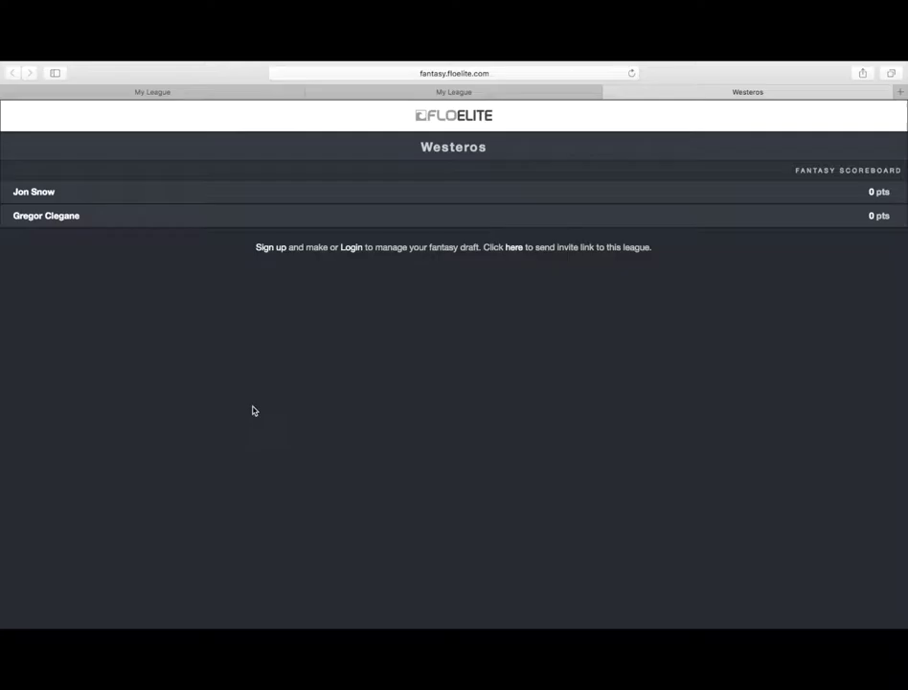
# Expand and collapse both owners' athlete lists twice, leaving the scoreboard collapsed at 0 pts.
pyautogui.click(98, 202)
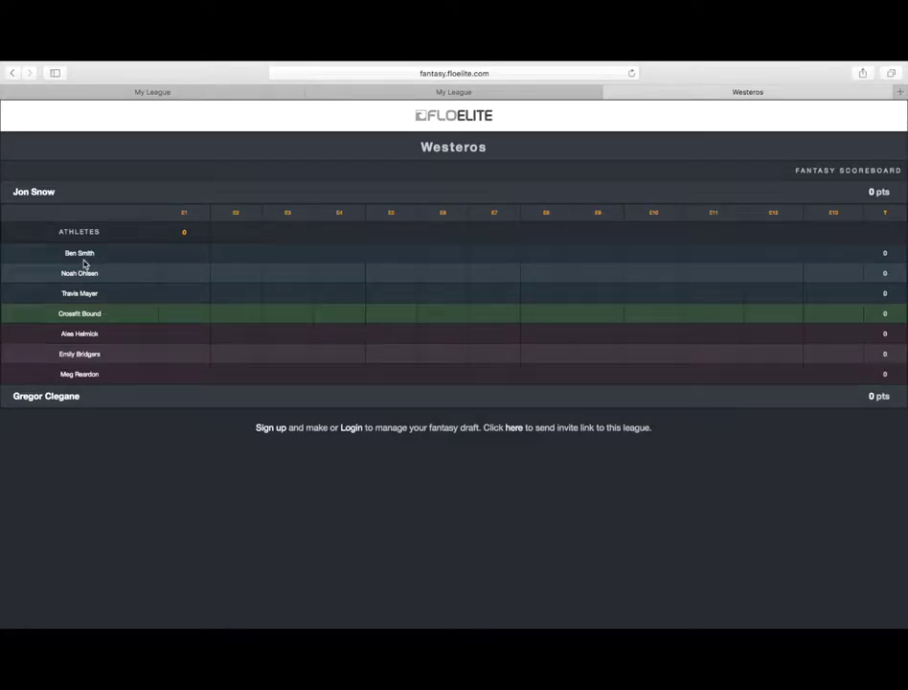
pyautogui.click(99, 394)
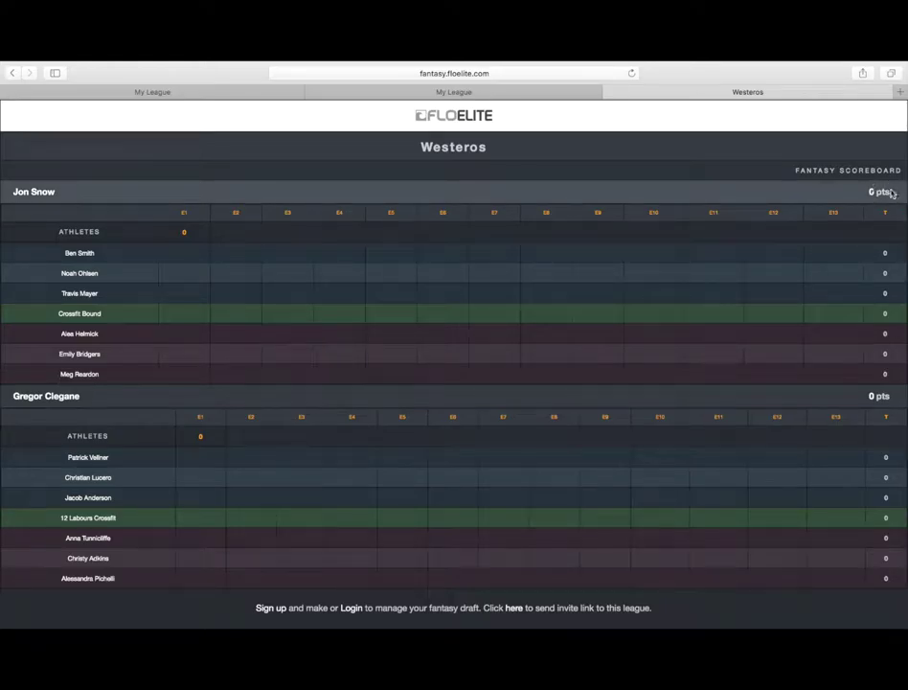
pyautogui.click(825, 194)
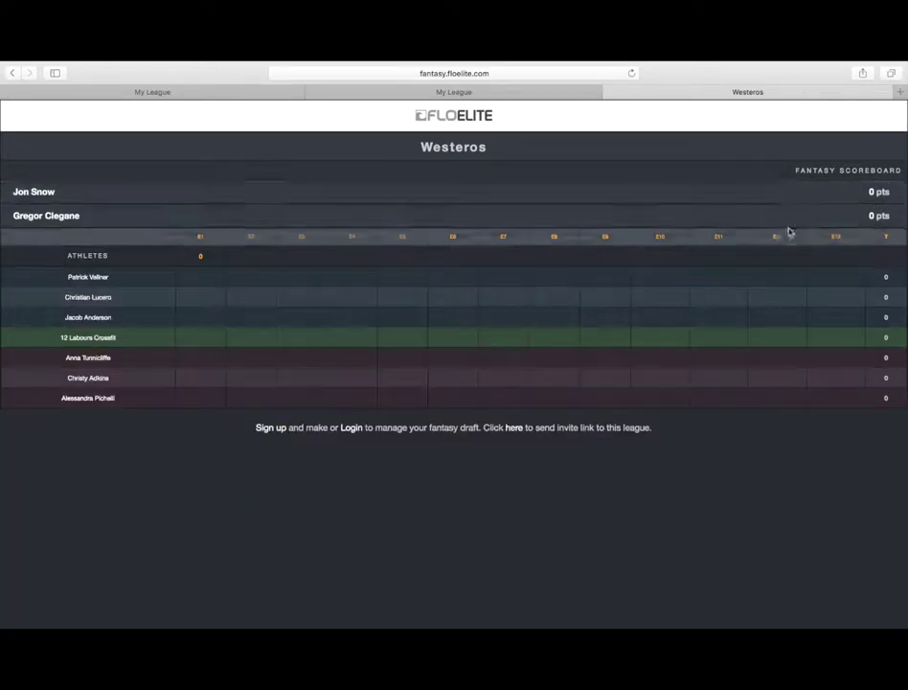
pyautogui.click(793, 220)
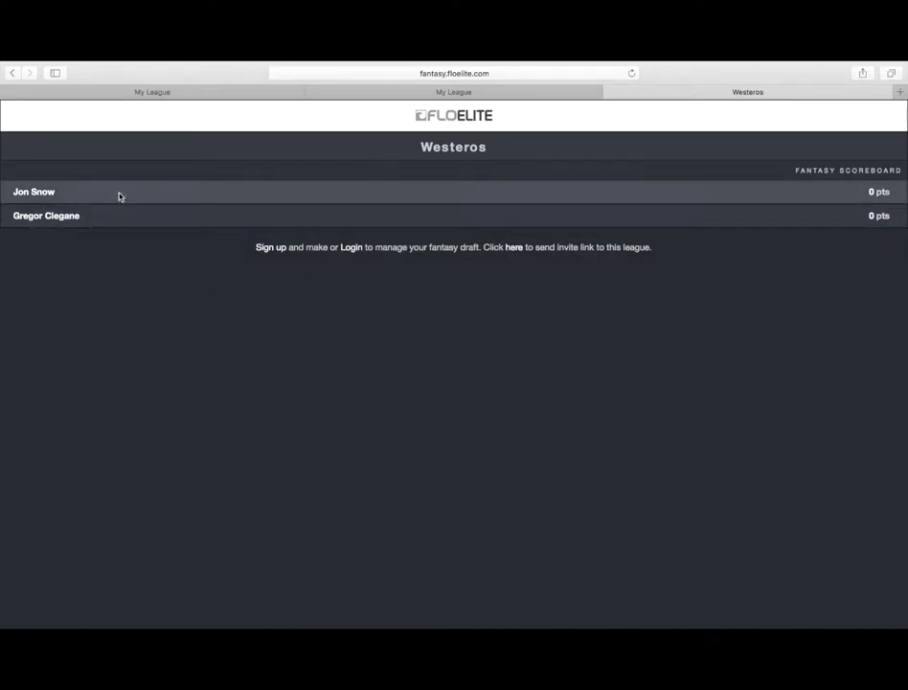
pyautogui.click(119, 197)
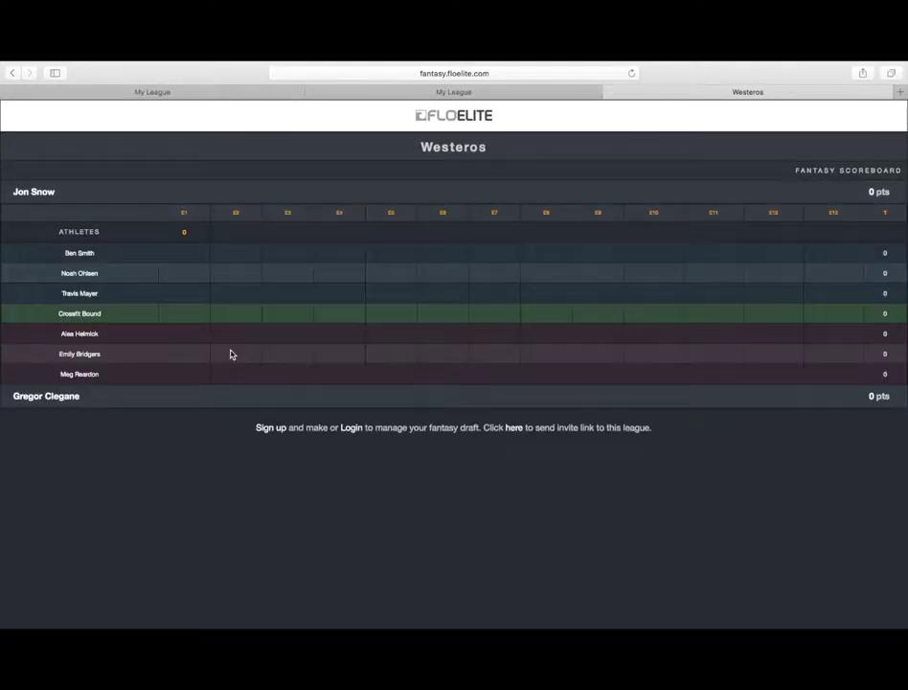
pyautogui.click(213, 401)
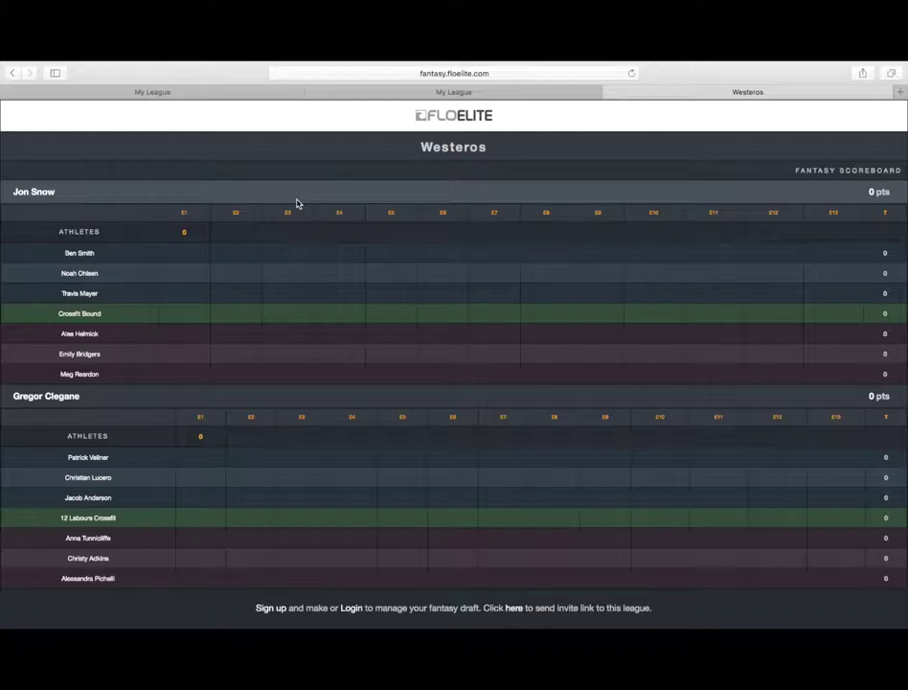
pyautogui.click(297, 201)
pyautogui.click(295, 217)
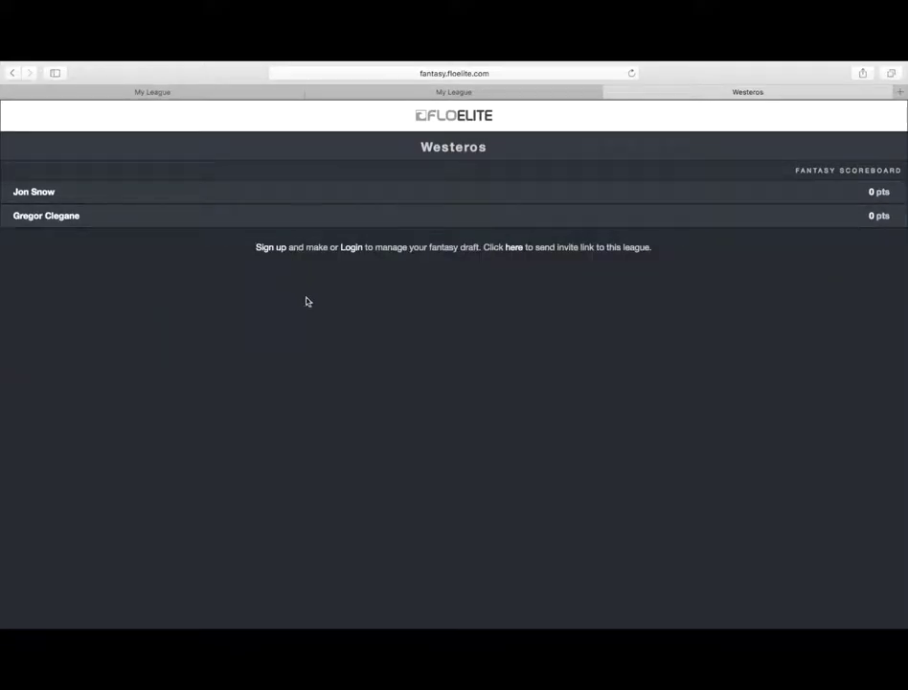